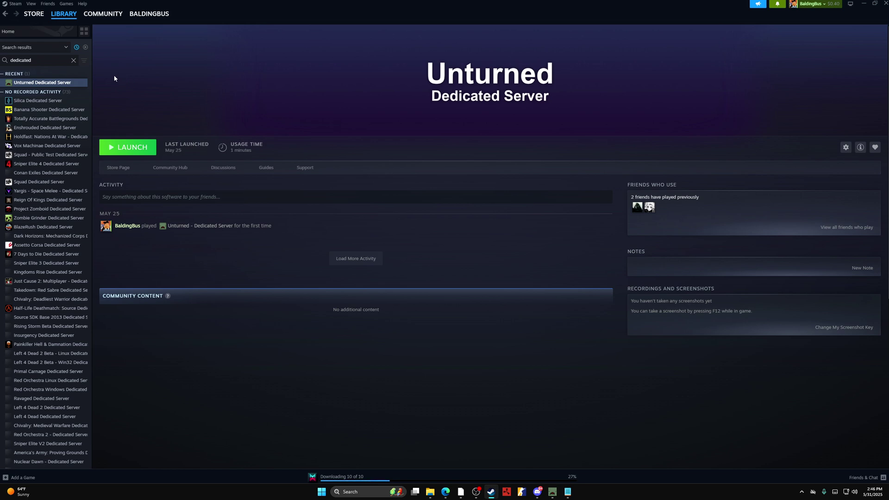
- Open Unturned Dedicated Server's local U3DS install folder from its Steam library entry
{"action": "right_click", "coordinate": [71, 85]}
{"action": "mouse_move", "coordinate": [87, 123]}
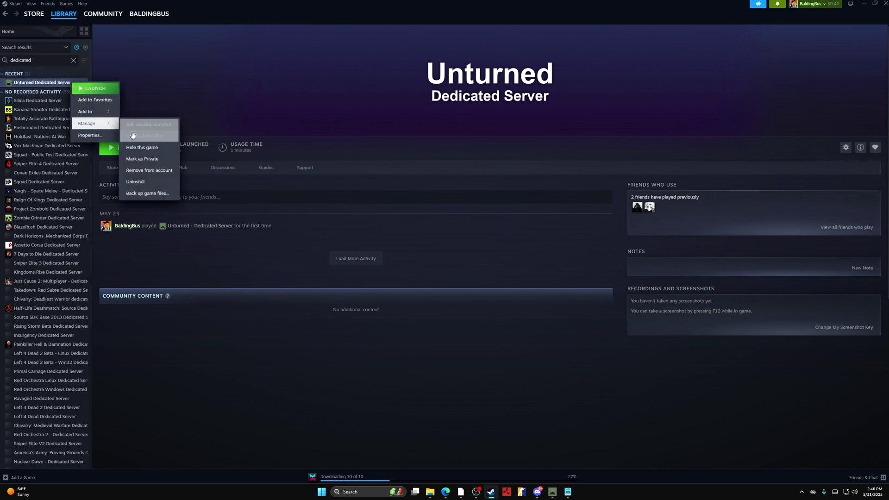
{"action": "left_click", "coordinate": [143, 135]}
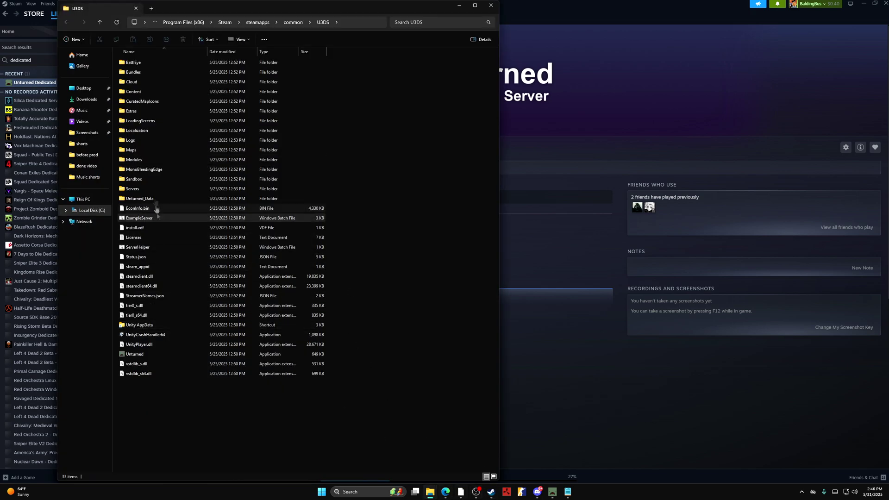
- Navigate to Servers\Default\Server and open Commands.dat in Notepad
{"action": "left_click", "coordinate": [133, 189]}
{"action": "double_click", "coordinate": [133, 189]}
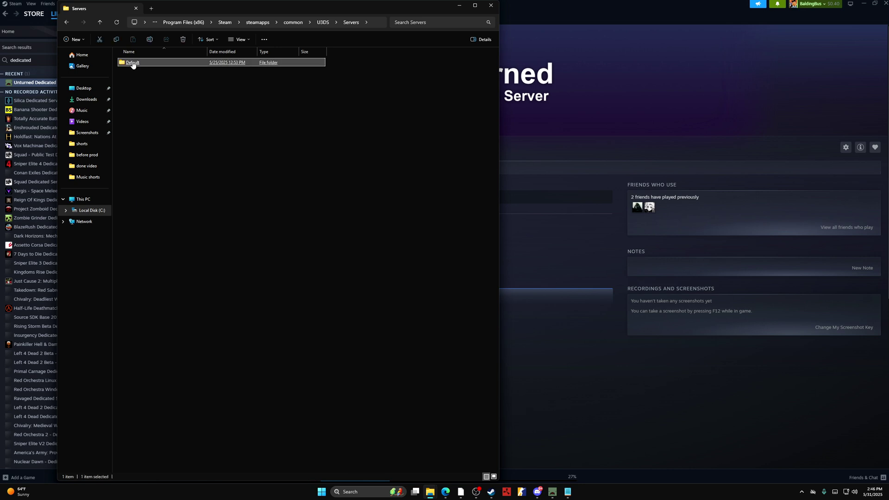
{"action": "double_click", "coordinate": [132, 62]}
{"action": "left_click", "coordinate": [129, 82]}
{"action": "double_click", "coordinate": [130, 83]}
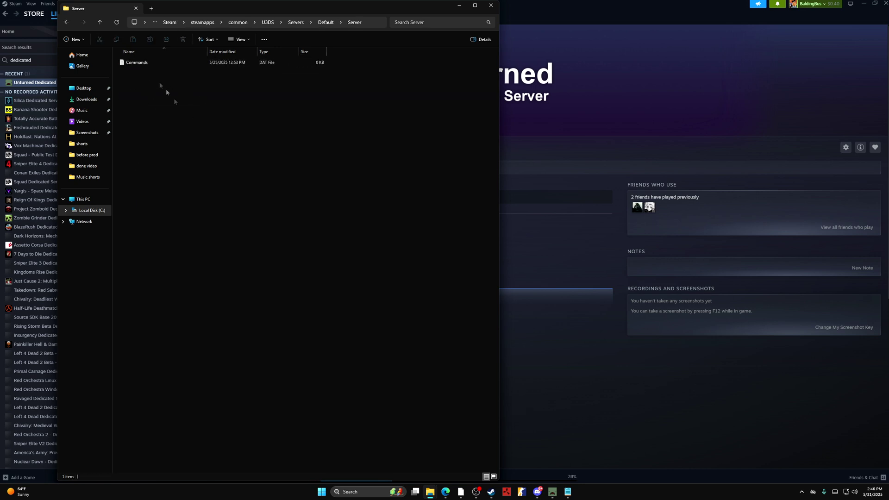
{"action": "left_click", "coordinate": [325, 22]}
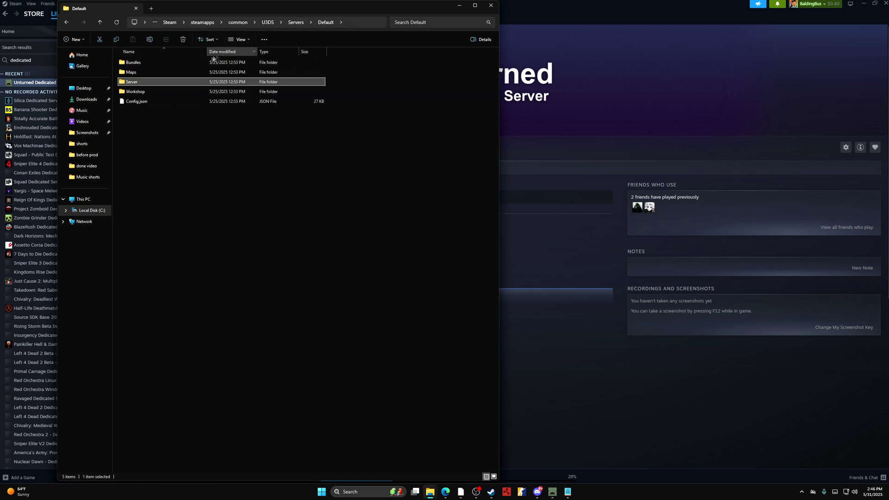
{"action": "double_click", "coordinate": [130, 82]}
{"action": "left_click", "coordinate": [136, 62]}
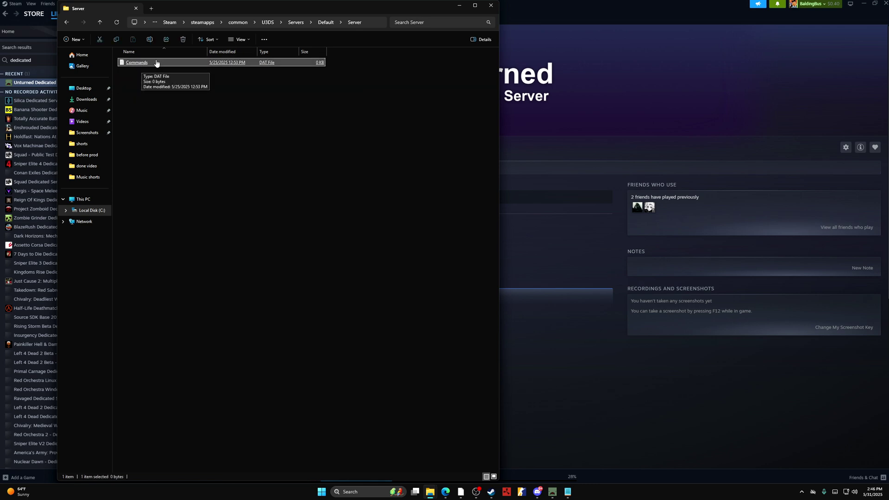
{"action": "double_click", "coordinate": [146, 64]}
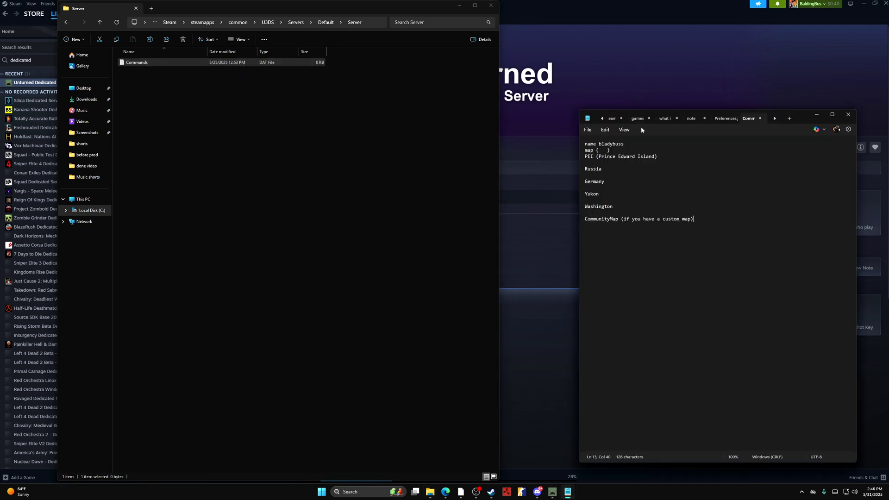
{"action": "left_click", "coordinate": [243, 63]}
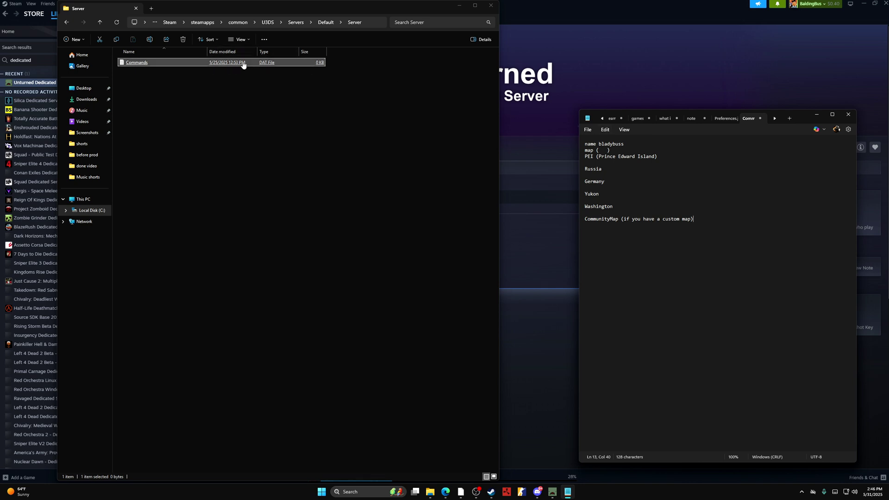
{"action": "left_click", "coordinate": [271, 139]}
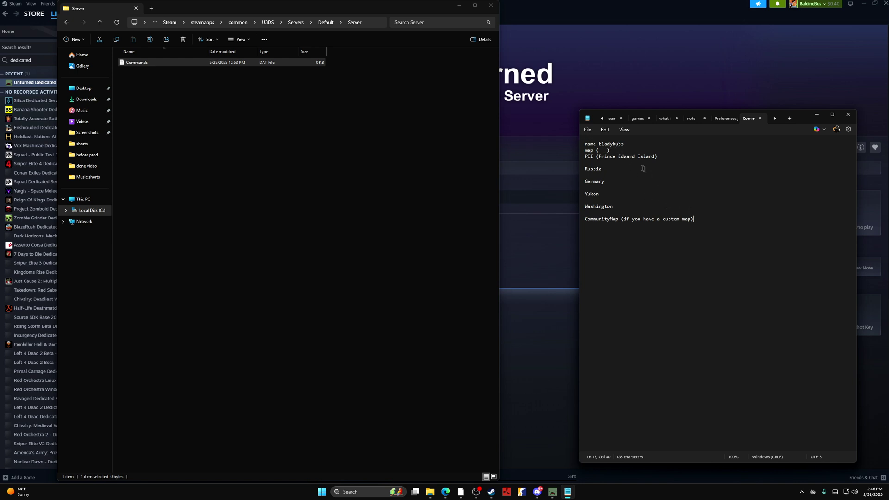
{"action": "left_click", "coordinate": [596, 151]}
{"action": "left_click", "coordinate": [614, 164]}
- Delete the listed map options, from PEI to the end, in the Commands text
{"action": "left_click_drag", "start_coordinate": [693, 220], "coordinate": [596, 150]}
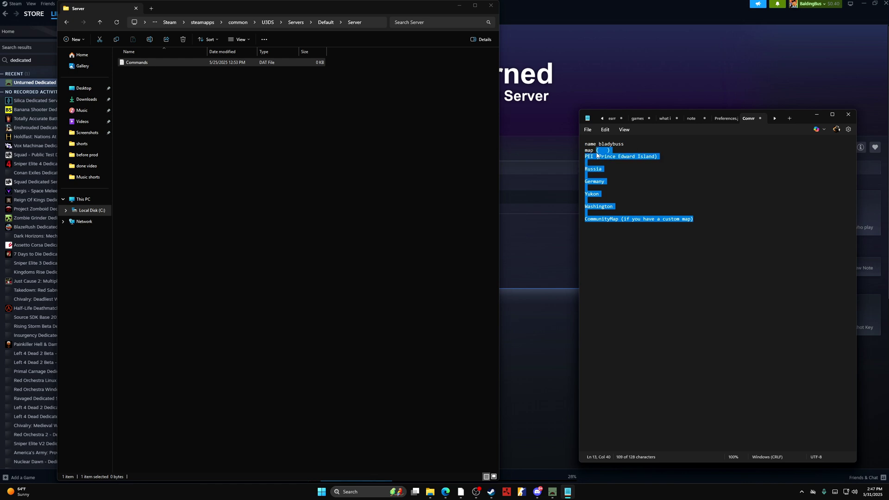
{"action": "key", "text": "BackSpace"}
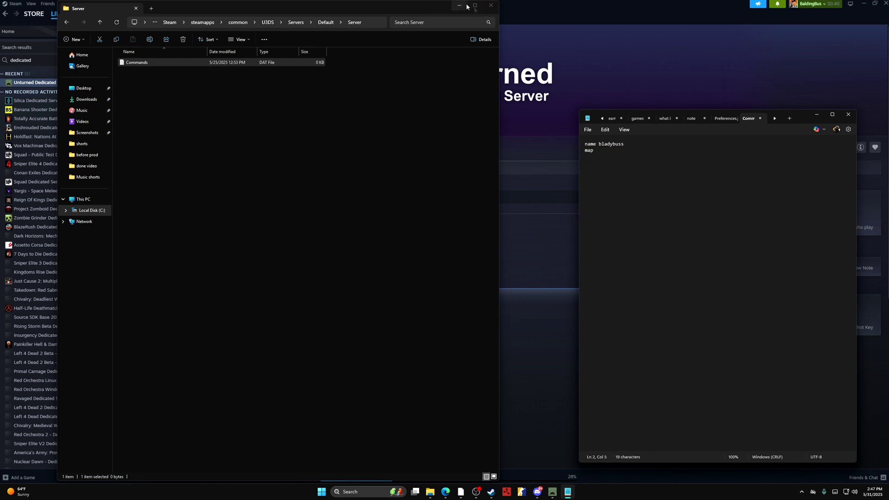
{"action": "type", "text": "russia"}
- Launch Unturned Dedicated Server from Steam, let it load assets, then close its console
{"action": "left_click", "coordinate": [552, 129]}
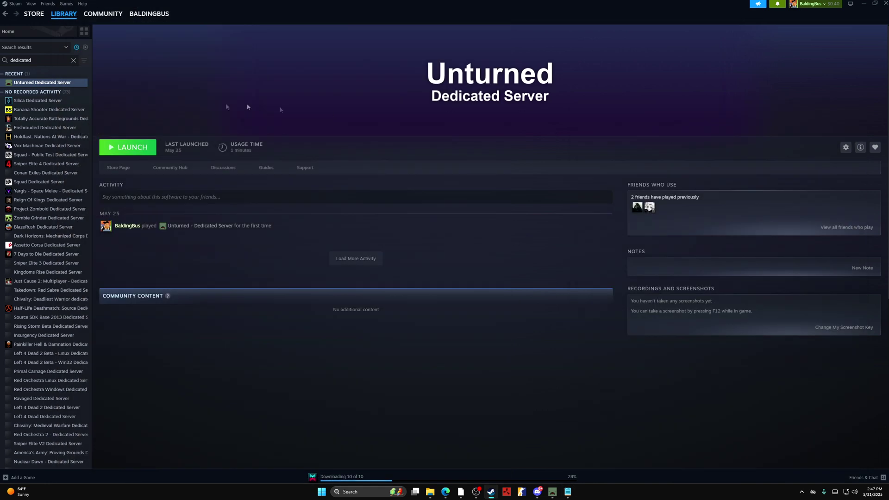
{"action": "left_click", "coordinate": [147, 149]}
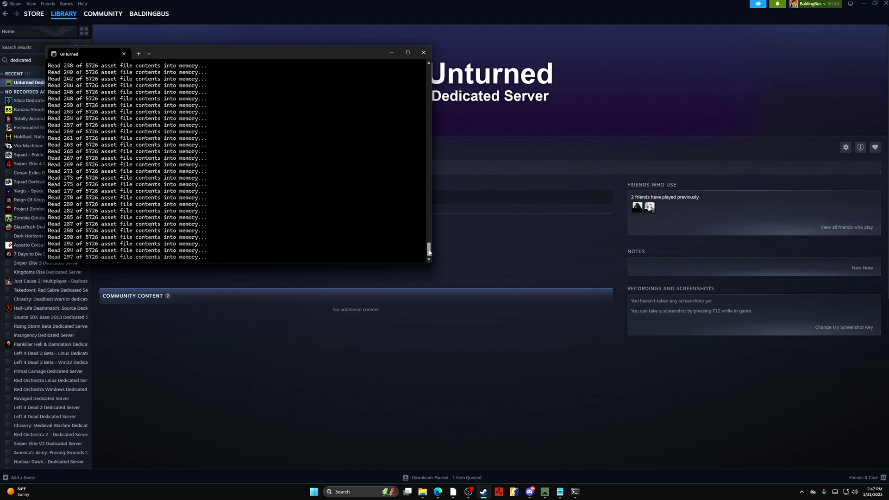
{"action": "mouse_move", "coordinate": [430, 252]}
{"action": "left_mouse_down"}
{"action": "mouse_move", "coordinate": [427, 66]}
{"action": "mouse_move", "coordinate": [430, 111]}
{"action": "mouse_move", "coordinate": [430, 104]}
{"action": "left_mouse_up"}
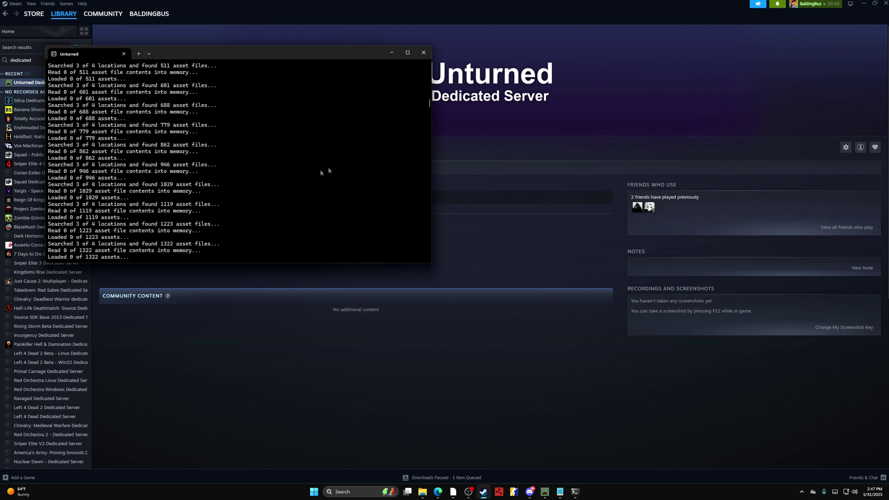
{"action": "left_click", "coordinate": [423, 53]}
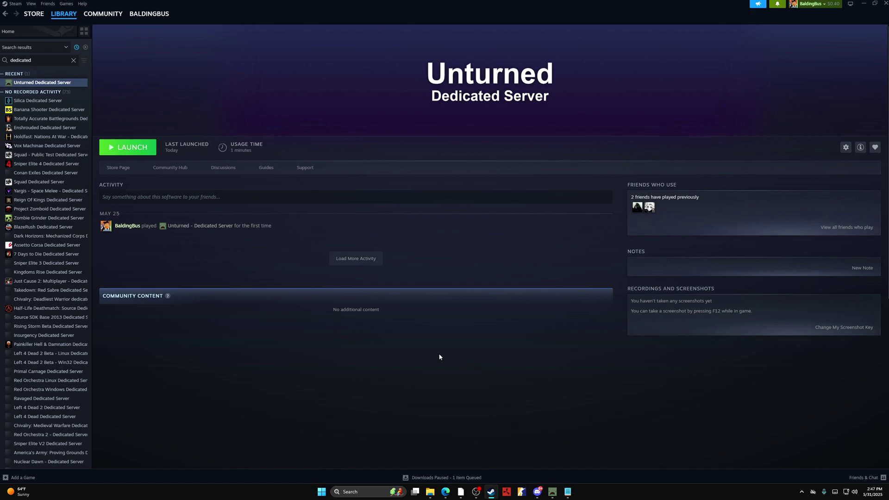
{"action": "scroll", "coordinate": [63, 310], "scroll_direction": "down", "scroll_amount": 8}
{"action": "scroll", "coordinate": [63, 309], "scroll_direction": "down", "scroll_amount": 2}
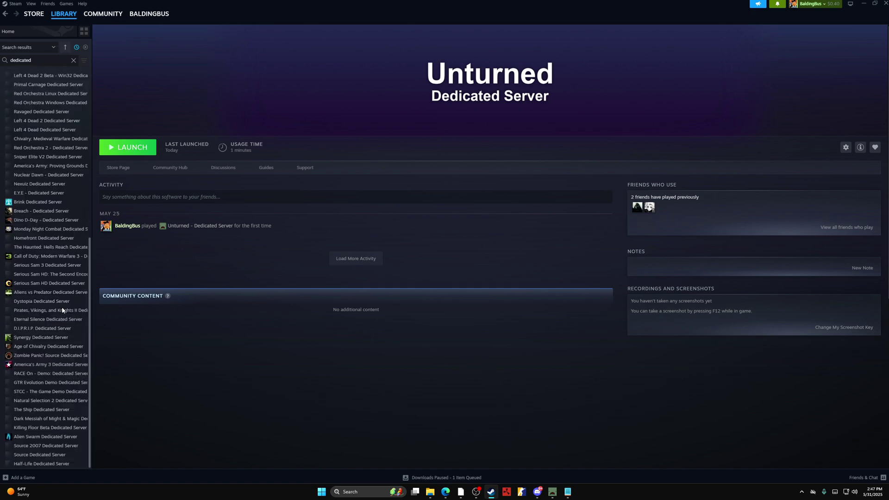
{"action": "scroll", "coordinate": [63, 310], "scroll_direction": "up", "scroll_amount": 6}
{"action": "scroll", "coordinate": [59, 307], "scroll_direction": "up", "scroll_amount": 4}
{"action": "scroll", "coordinate": [58, 306], "scroll_direction": "down", "scroll_amount": 4}
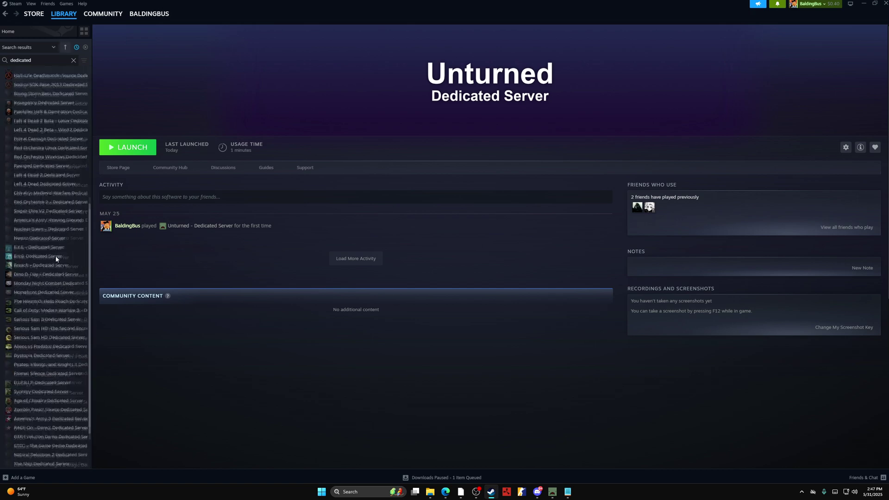
{"action": "scroll", "coordinate": [56, 278], "scroll_direction": "down", "scroll_amount": 4}
{"action": "scroll", "coordinate": [52, 251], "scroll_direction": "down", "scroll_amount": 3}
{"action": "scroll", "coordinate": [51, 242], "scroll_direction": "down", "scroll_amount": 3}
{"action": "scroll", "coordinate": [51, 242], "scroll_direction": "up", "scroll_amount": 3}
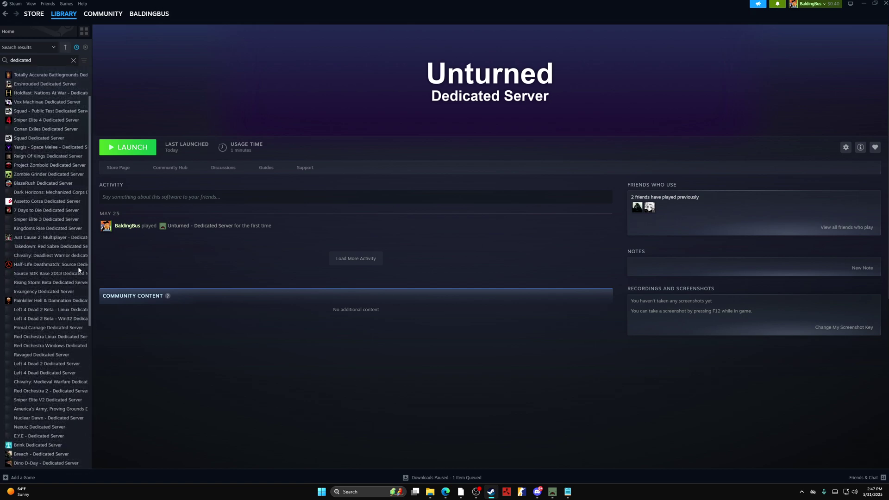